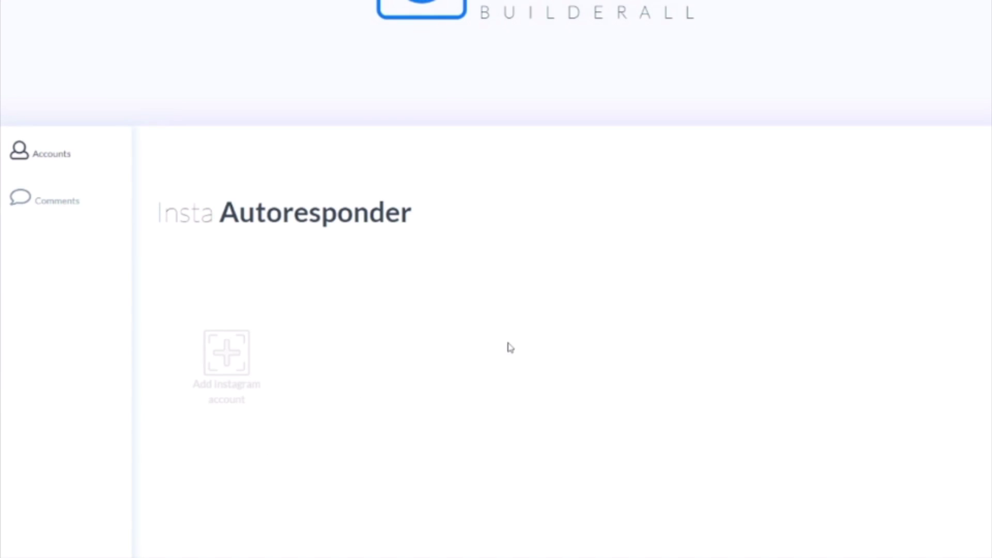
Add the available business Instagram account to the Insta Autoresponder
{"action": "scroll", "coordinate": [465, 378], "scroll_direction": "up", "scroll_amount": 1}
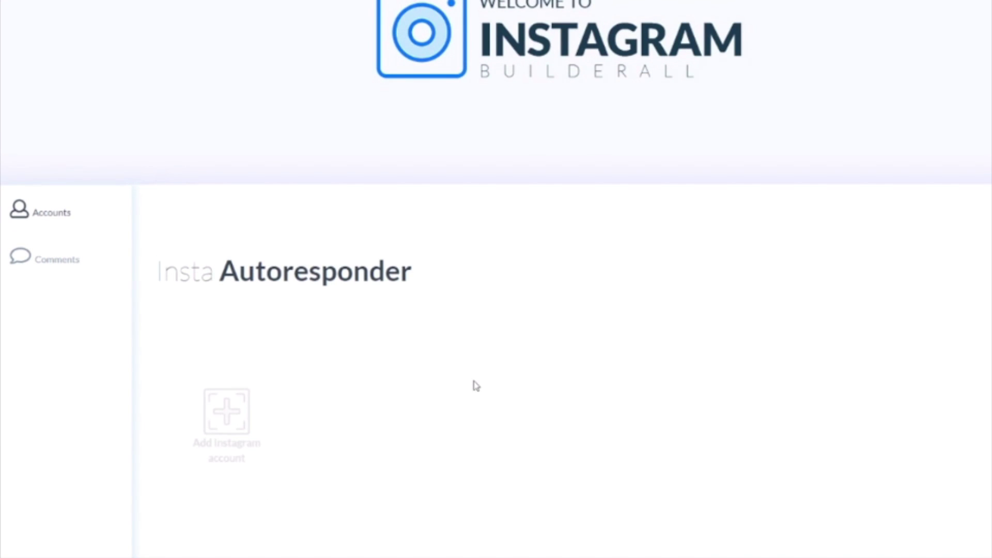
{"action": "left_click", "coordinate": [235, 421]}
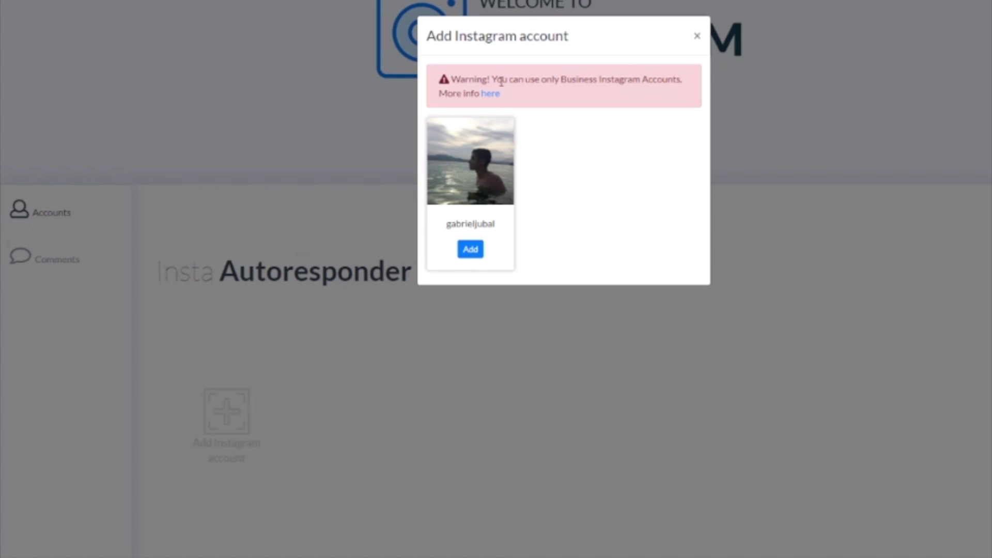
{"action": "left_click", "coordinate": [471, 250]}
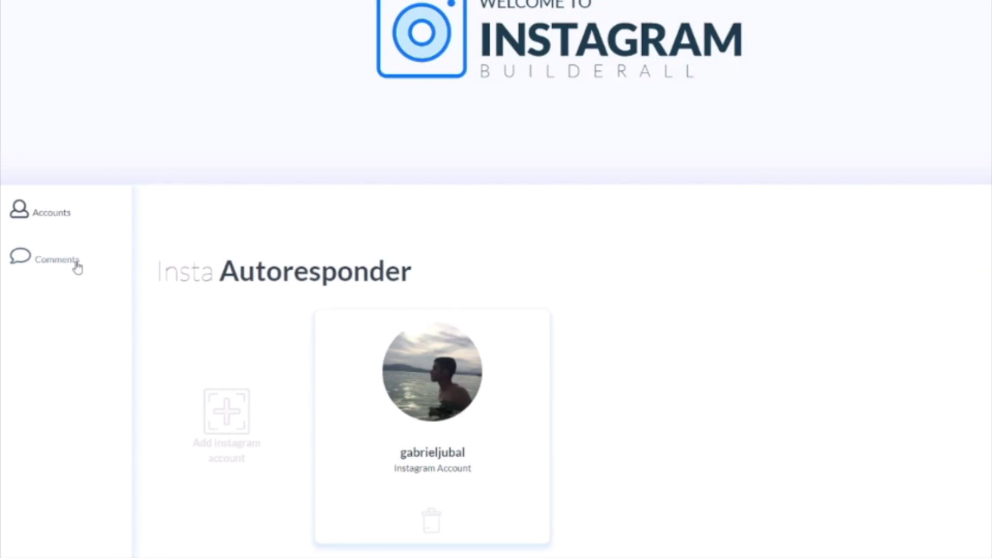
Open the comment reply settings and enter "I want it" as the phrase that triggers a reply
{"action": "left_click", "coordinate": [77, 267]}
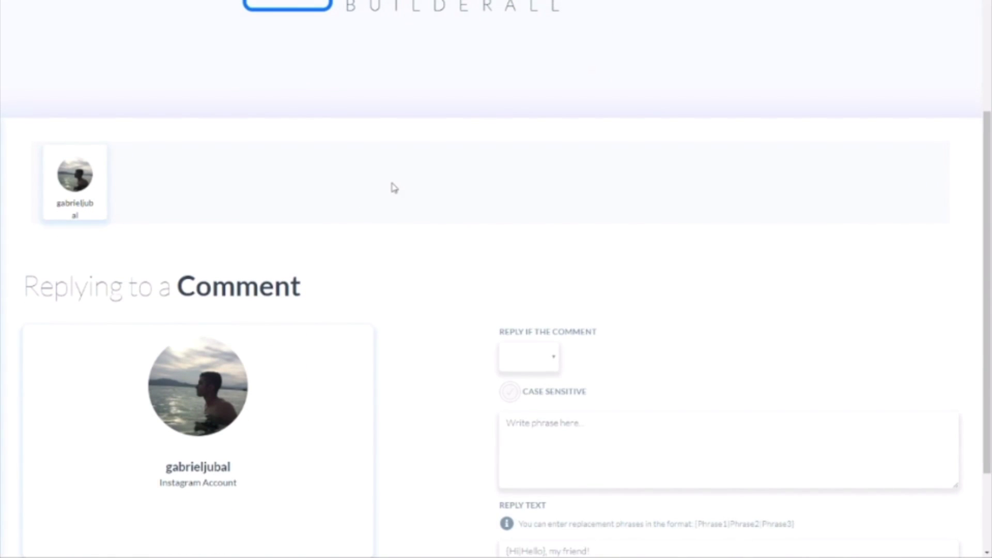
{"action": "scroll", "coordinate": [392, 186], "scroll_direction": "down", "scroll_amount": 2}
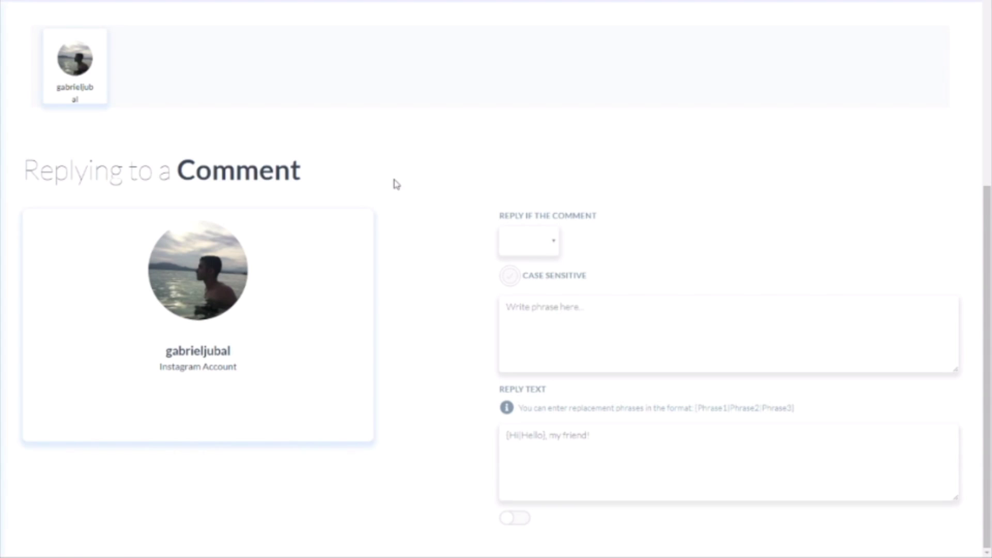
{"action": "left_click", "coordinate": [620, 321]}
{"action": "type", "text": "I want it"}
{"action": "left_click_drag", "start_coordinate": [561, 307], "coordinate": [495, 311]}
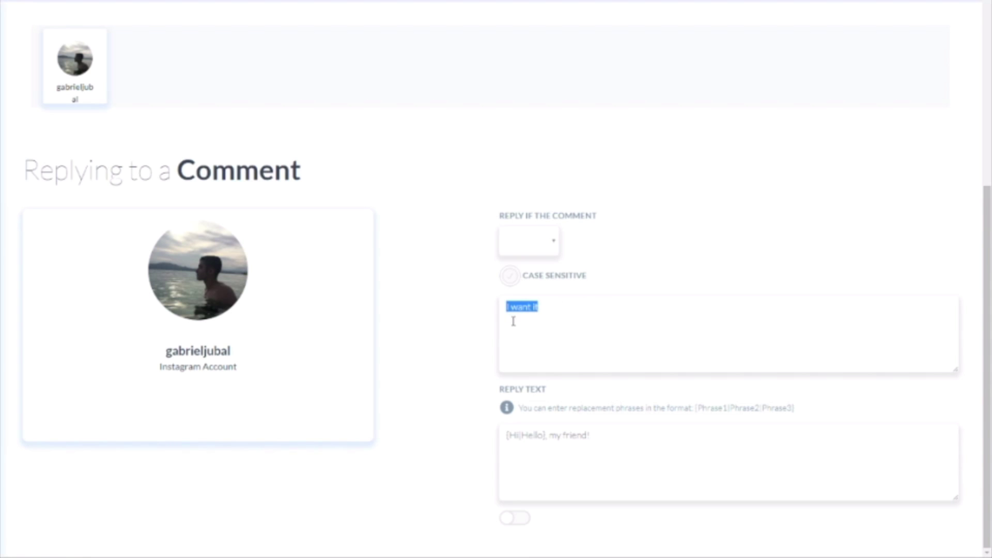
{"action": "left_click", "coordinate": [543, 313]}
Turn on case sensitivity and append the lowercase example "// i want it" to the trigger phrase
{"action": "left_click", "coordinate": [511, 279]}
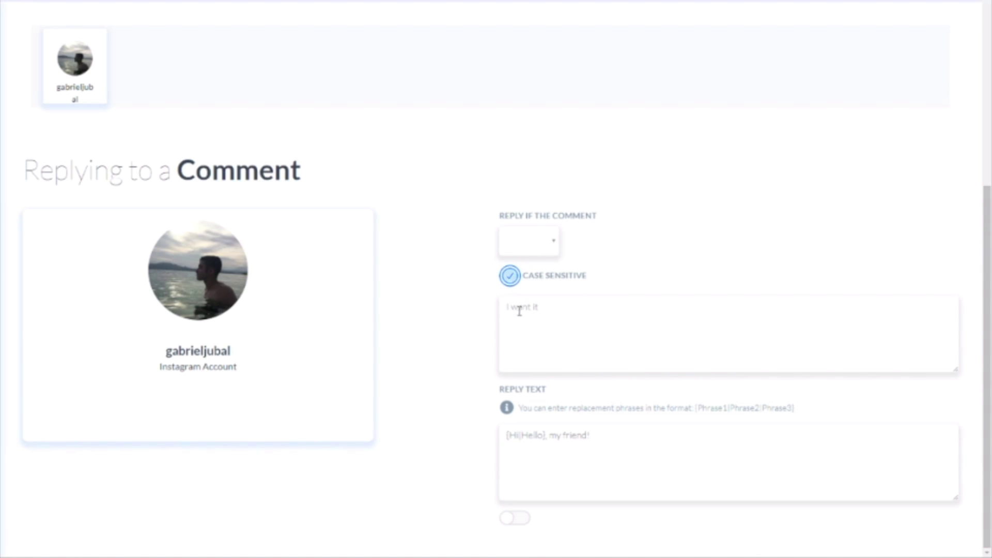
{"action": "left_click", "coordinate": [557, 308]}
{"action": "left_click_drag", "start_coordinate": [541, 308], "coordinate": [504, 309]}
{"action": "key", "text": "BackSpace"}
{"action": "left_click", "coordinate": [569, 313]}
{"action": "type", "text": "// i want iut"}
{"action": "key", "text": "BackSpace"}
{"action": "key", "text": "BackSpace"}
{"action": "type", "text": "t"}
Remove the appended lowercase example from the trigger phrase and turn off case sensitivity
{"action": "left_click_drag", "start_coordinate": [590, 308], "coordinate": [540, 308]}
{"action": "key", "text": "BackSpace"}
{"action": "left_click", "coordinate": [509, 278]}
Set the reply condition to "identical" for the "I want it" comment phrase
{"action": "left_click", "coordinate": [535, 240]}
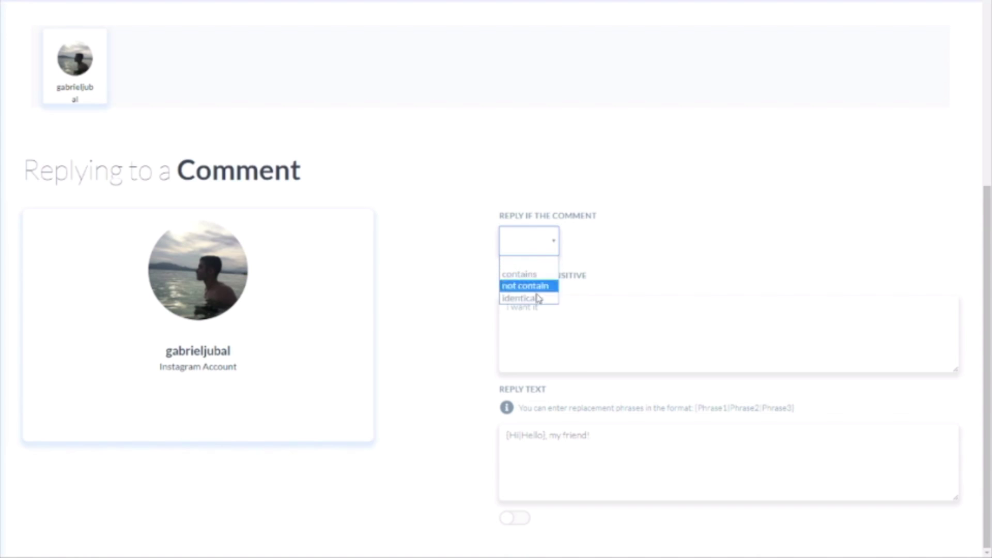
{"action": "left_click", "coordinate": [520, 248]}
{"action": "left_click", "coordinate": [522, 248]}
{"action": "left_click", "coordinate": [547, 299]}
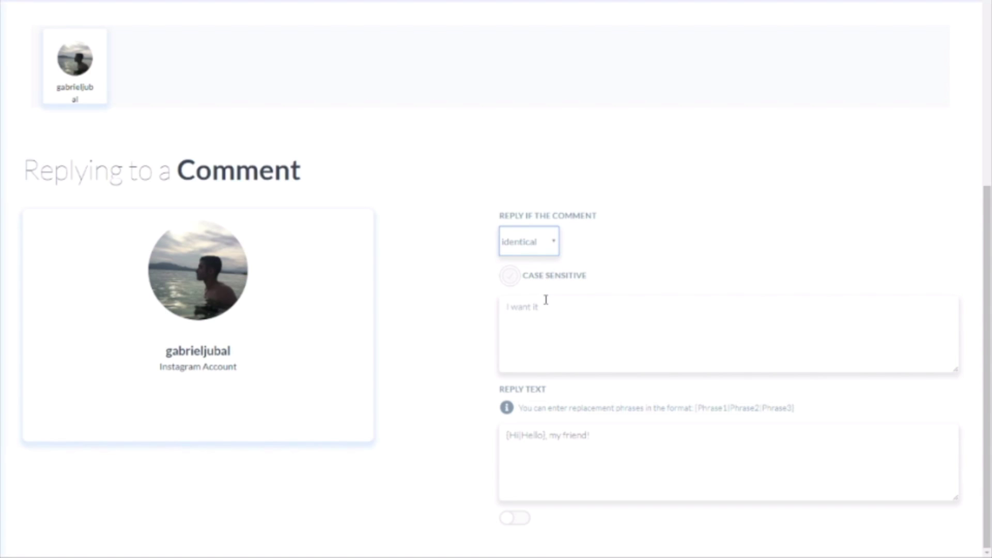
{"action": "left_click_drag", "start_coordinate": [577, 313], "coordinate": [492, 311]}
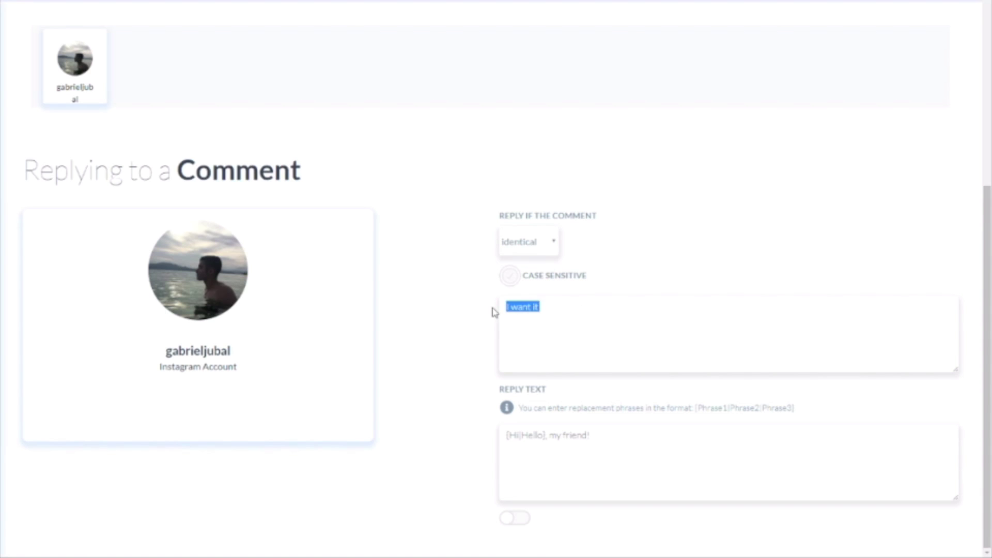
{"action": "left_click", "coordinate": [486, 310]}
Set the reply condition to "contains" and replace the trigger phrase with "want"
{"action": "left_click", "coordinate": [538, 244]}
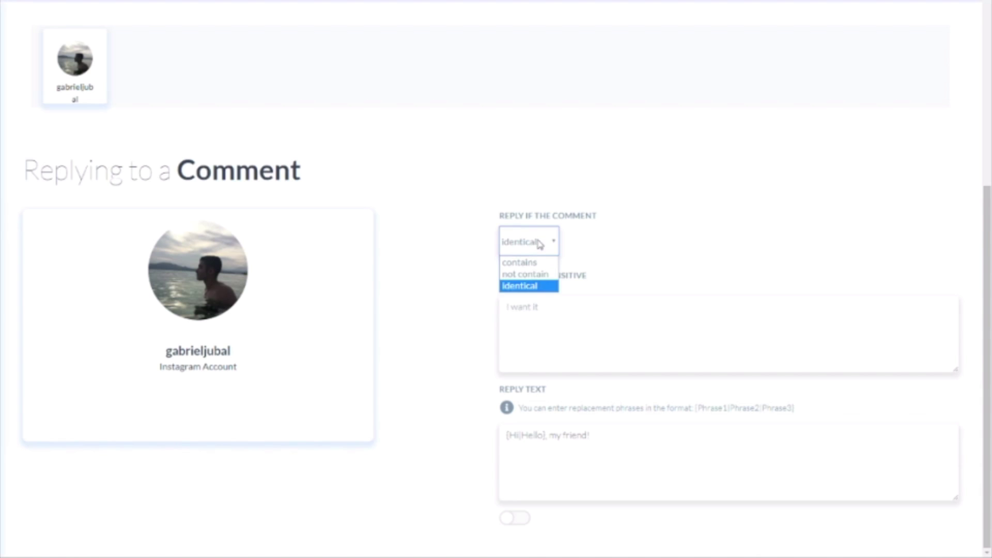
{"action": "left_click", "coordinate": [535, 265]}
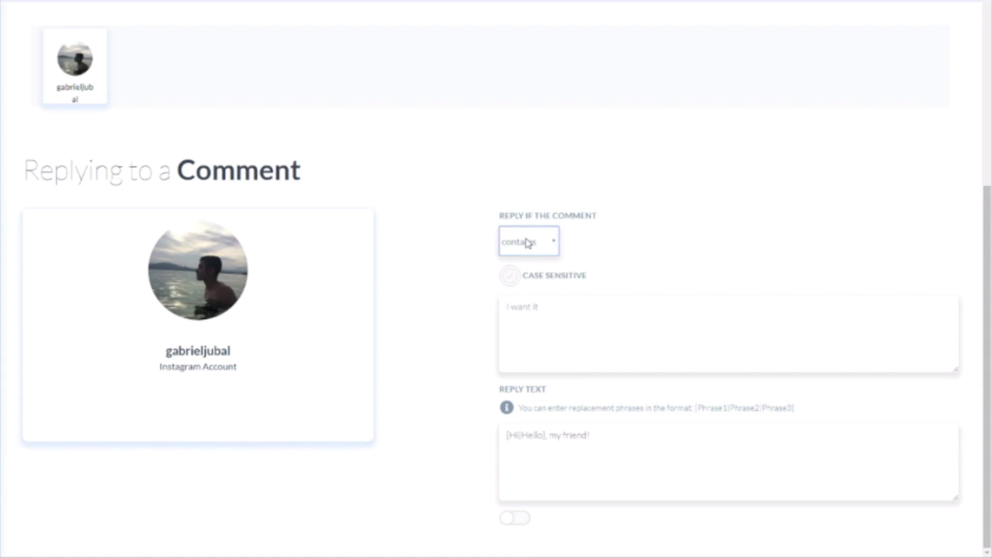
{"action": "left_click_drag", "start_coordinate": [555, 305], "coordinate": [468, 312]}
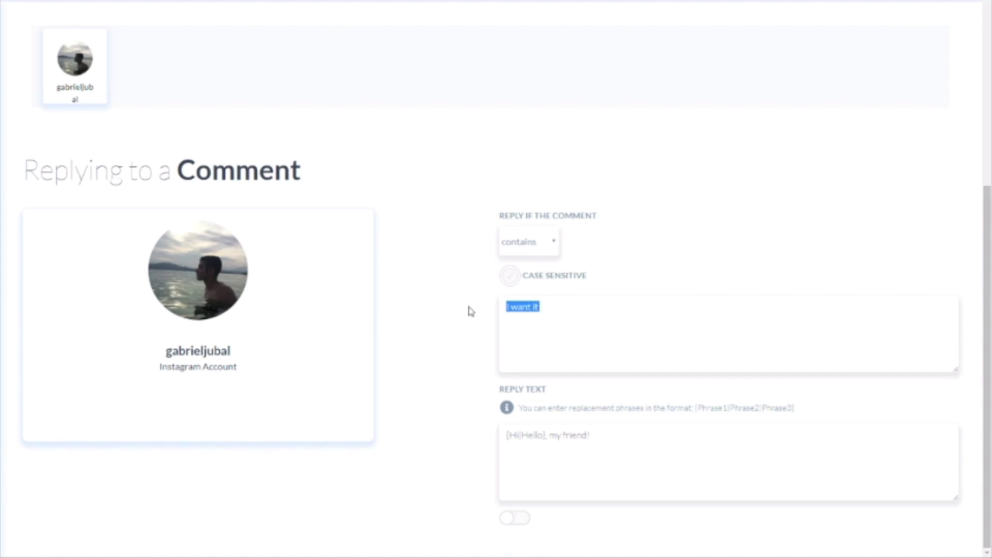
{"action": "type", "text": "want"}
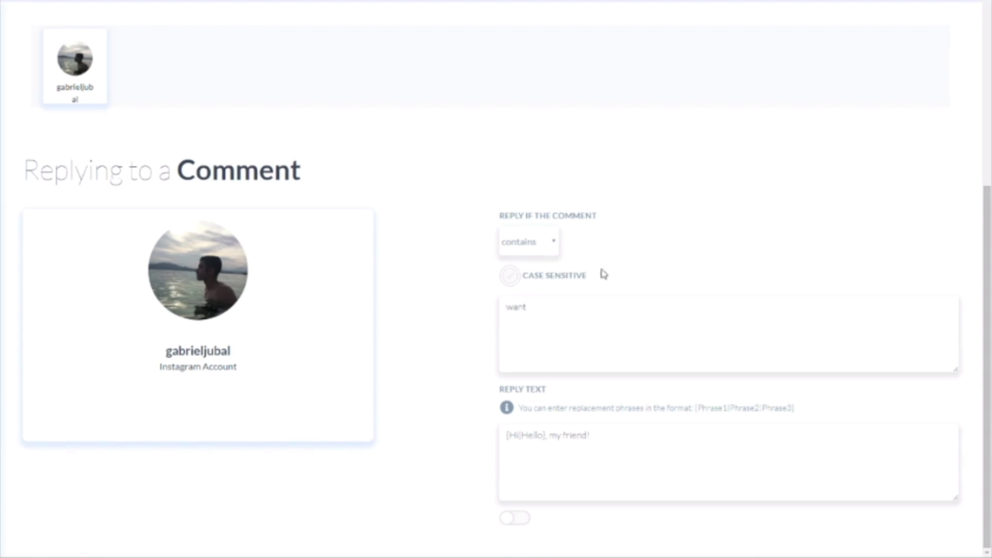
{"action": "left_click_drag", "start_coordinate": [538, 307], "coordinate": [501, 308]}
{"action": "left_click", "coordinate": [541, 310]}
{"action": "double_click", "coordinate": [524, 308]}
{"action": "left_click", "coordinate": [535, 307]}
Set the reply condition to "not contain" for the phrase "want"
{"action": "left_click", "coordinate": [541, 251]}
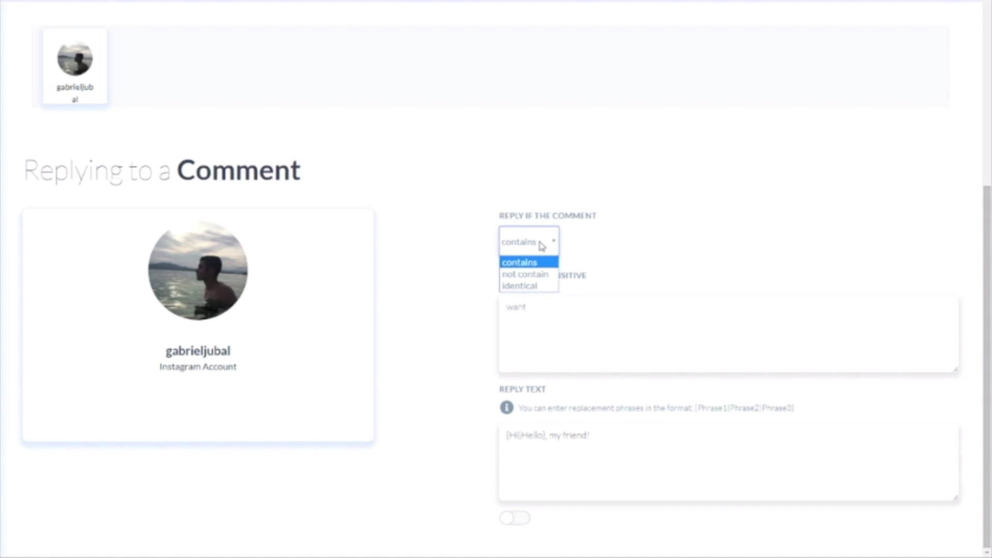
{"action": "left_click", "coordinate": [553, 275]}
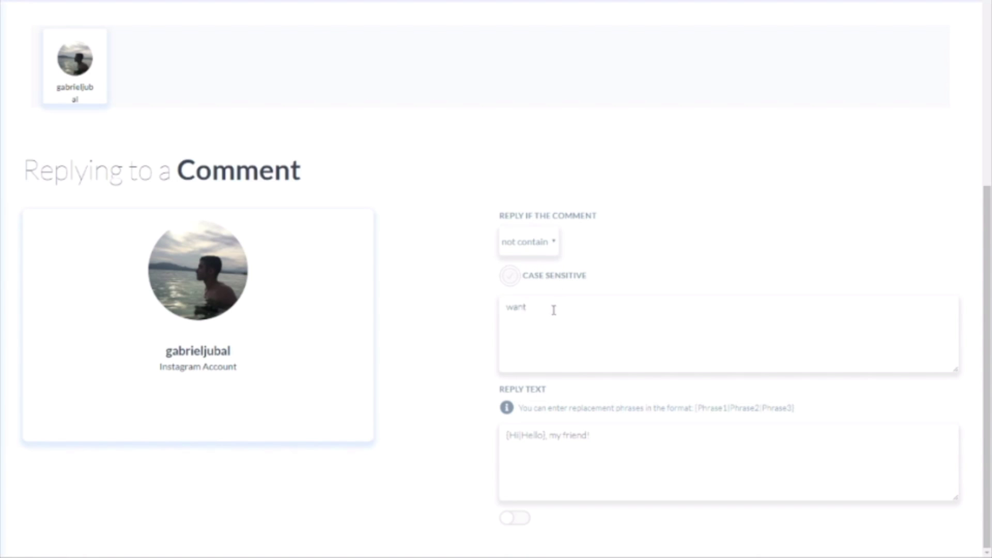
{"action": "left_click_drag", "start_coordinate": [534, 308], "coordinate": [495, 316]}
Return the reply condition to "identical" and restore the trigger phrase to "I want it"
{"action": "left_click", "coordinate": [542, 242]}
{"action": "left_click", "coordinate": [533, 286]}
{"action": "left_click_drag", "start_coordinate": [538, 305], "coordinate": [506, 307]}
{"action": "left_click", "coordinate": [506, 307]}
{"action": "type", "text": "I"}
{"action": "left_click", "coordinate": [590, 317]}
{"action": "type", "text": "it"}
{"action": "left_click_drag", "start_coordinate": [578, 310], "coordinate": [481, 310]}
{"action": "left_click", "coordinate": [528, 314]}
Start the reply text with the replacement phrase group "{Here you go. | }", following the format shown above the field
{"action": "left_click", "coordinate": [565, 446]}
{"action": "left_click_drag", "start_coordinate": [694, 408], "coordinate": [796, 409]}
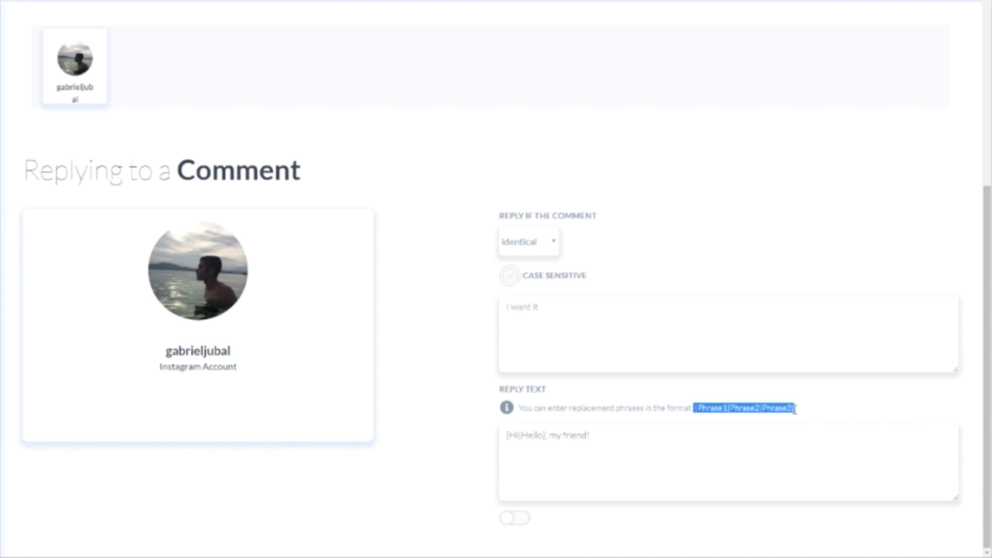
{"action": "left_click", "coordinate": [795, 408]}
{"action": "left_click", "coordinate": [622, 440]}
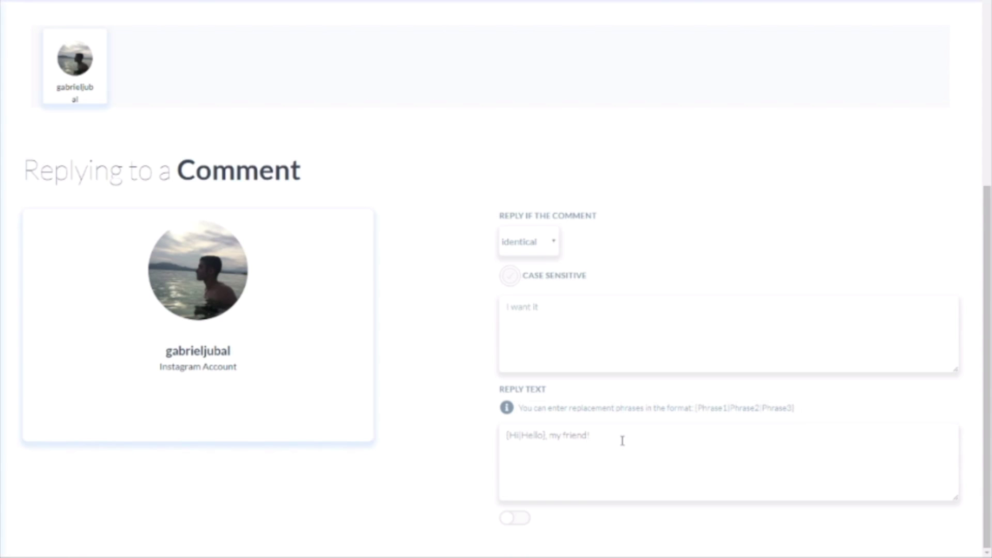
{"action": "type", "text": "[]"}
{"action": "double_click", "coordinate": [509, 435]}
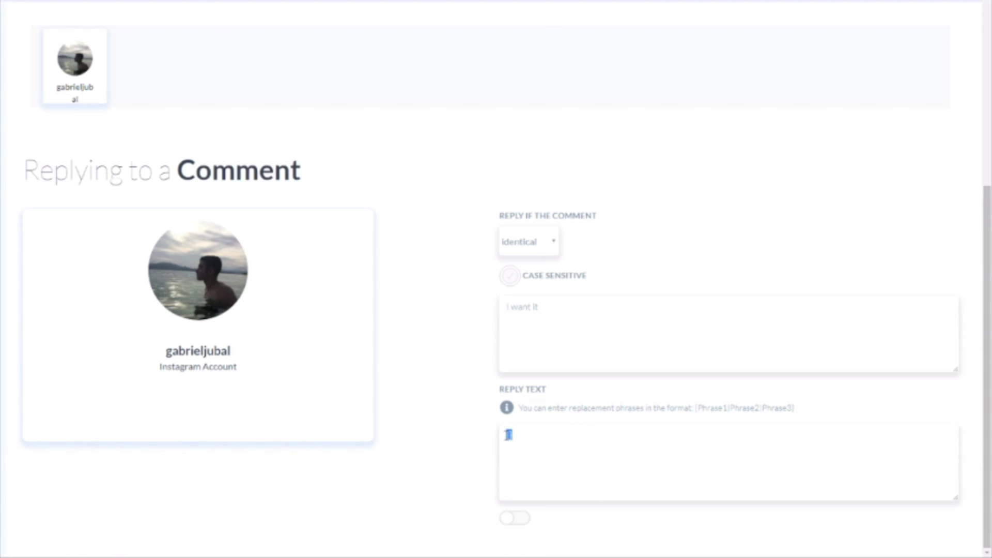
{"action": "left_click", "coordinate": [509, 435]}
{"action": "type", "text": "Here you g"}
{"action": "type", "text": "o"}
{"action": "type", "text": "."}
{"action": "type", "text": " |}"}
Add "There it is." as the second alternative inside the braces and append "Thank you!" after the group
{"action": "left_click_drag", "start_coordinate": [560, 439], "coordinate": [564, 437]}
{"action": "left_click", "coordinate": [609, 460]}
{"action": "type", "text": "There"}
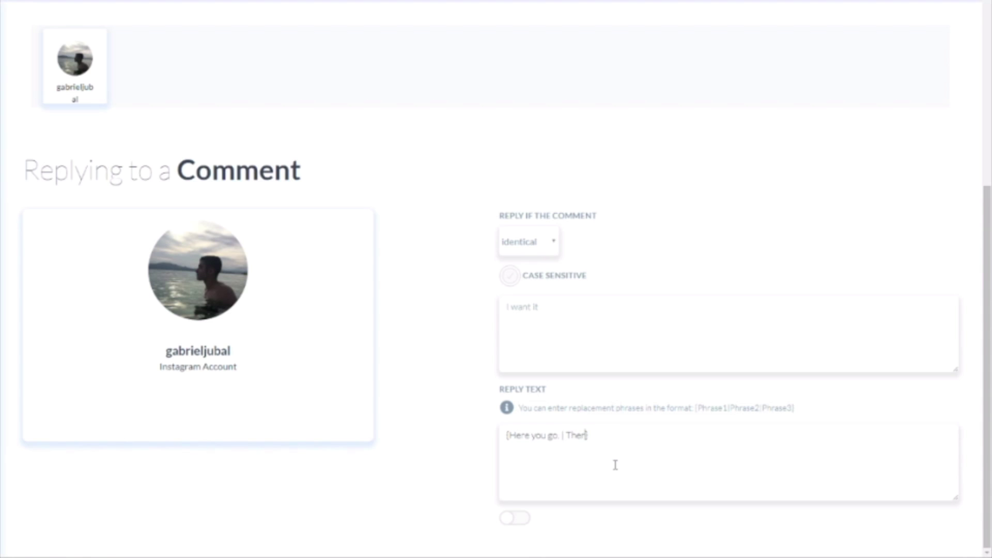
{"action": "type", "text": "is."}
{"action": "left_click", "coordinate": [630, 436]}
{"action": "type", "text": "Thank you!"}
{"action": "left_click_drag", "start_coordinate": [675, 432], "coordinate": [501, 439]}
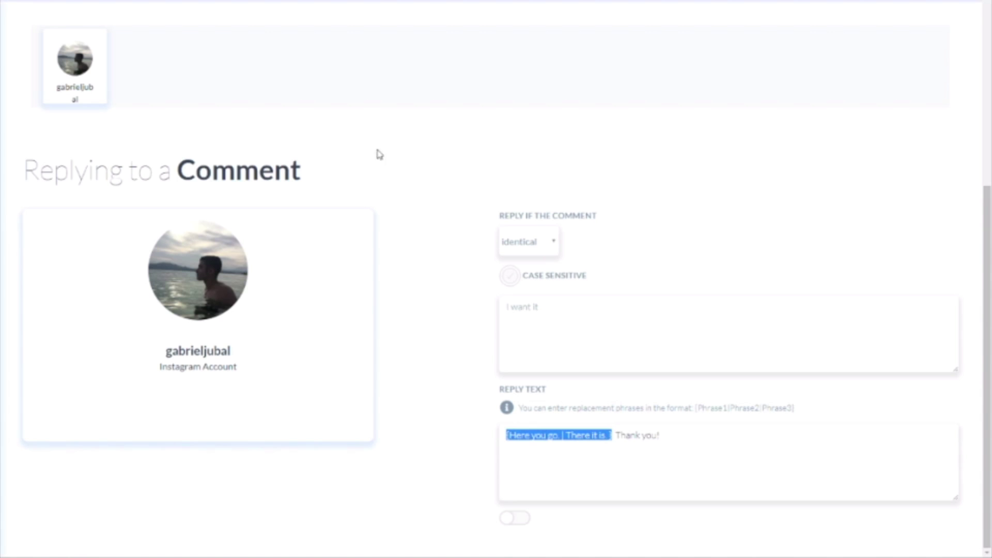
{"action": "left_click", "coordinate": [450, 368]}
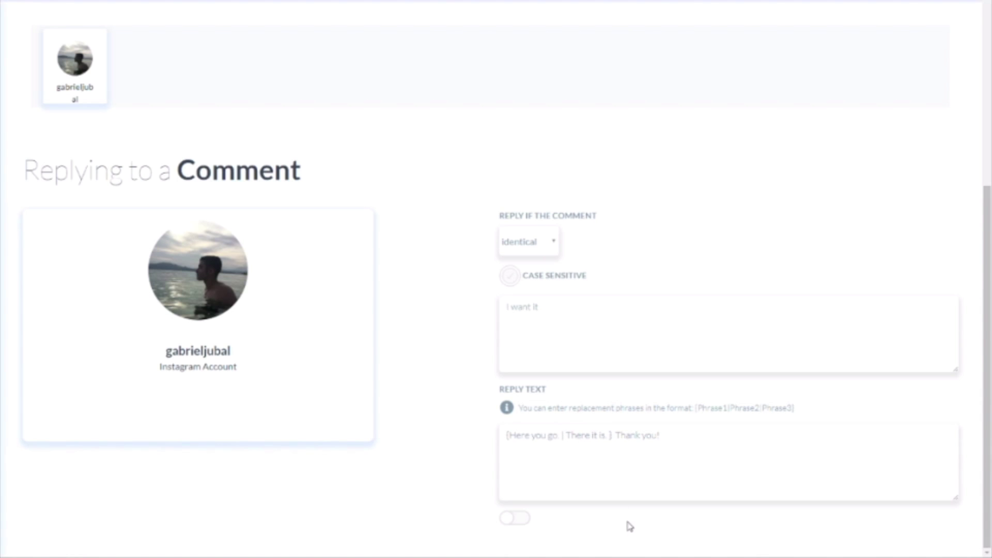
Switch on the automatic comment reply and save its data
{"action": "left_click", "coordinate": [511, 520]}
{"action": "scroll", "coordinate": [561, 518], "scroll_direction": "down", "scroll_amount": 1}
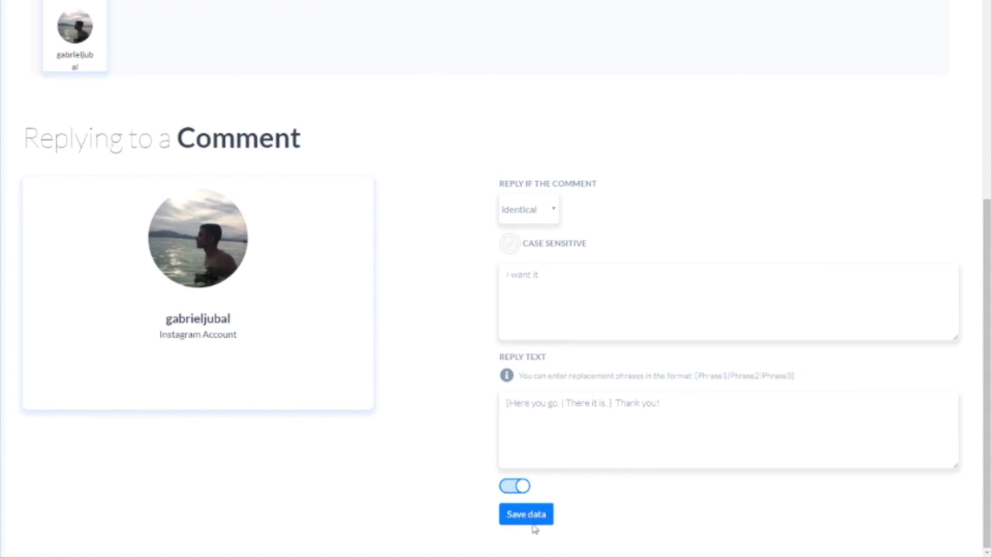
{"action": "left_click", "coordinate": [542, 518]}
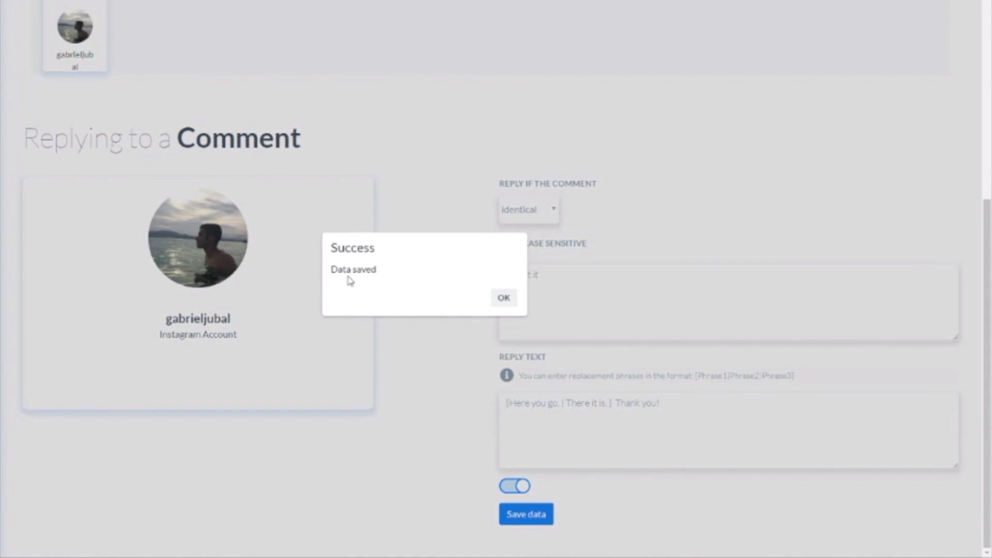
{"action": "left_click", "coordinate": [504, 300]}
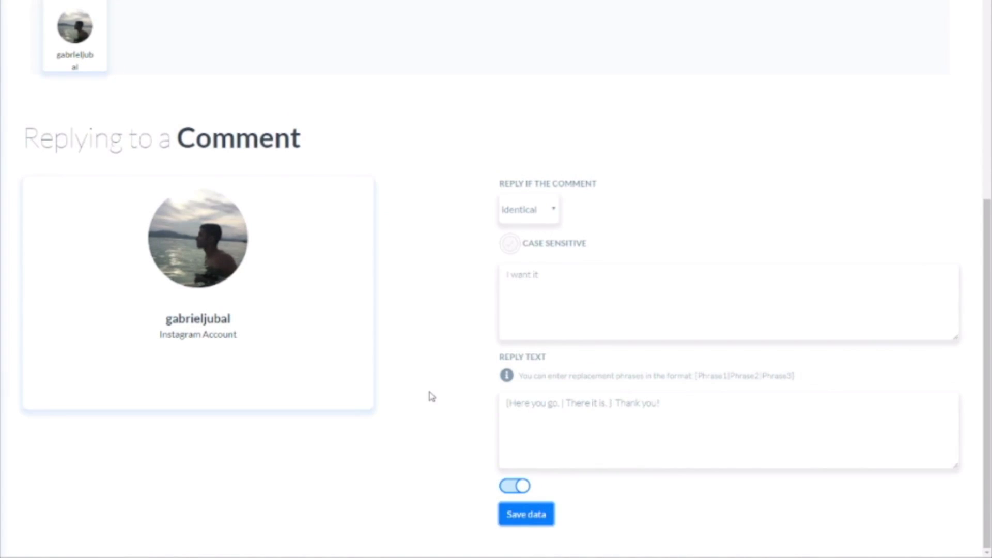
Review the saved reply settings, checking the trigger phrase and the reply text
{"action": "scroll", "coordinate": [434, 396], "scroll_direction": "up", "scroll_amount": 1}
{"action": "scroll", "coordinate": [441, 395], "scroll_direction": "up", "scroll_amount": 2}
{"action": "scroll", "coordinate": [439, 394], "scroll_direction": "down", "scroll_amount": 3}
{"action": "scroll", "coordinate": [443, 392], "scroll_direction": "up", "scroll_amount": 1}
{"action": "scroll", "coordinate": [445, 393], "scroll_direction": "up", "scroll_amount": 2}
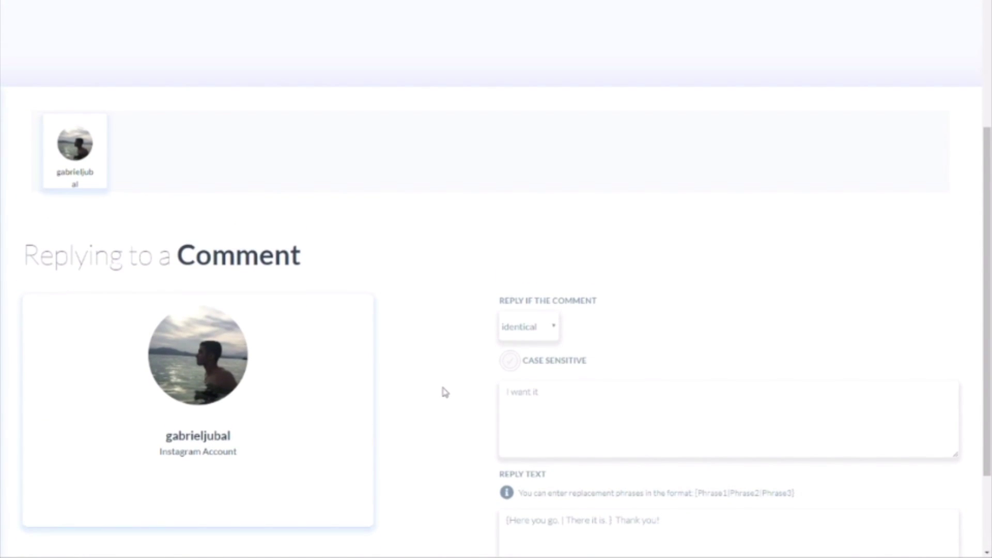
{"action": "scroll", "coordinate": [445, 393], "scroll_direction": "down", "scroll_amount": 3}
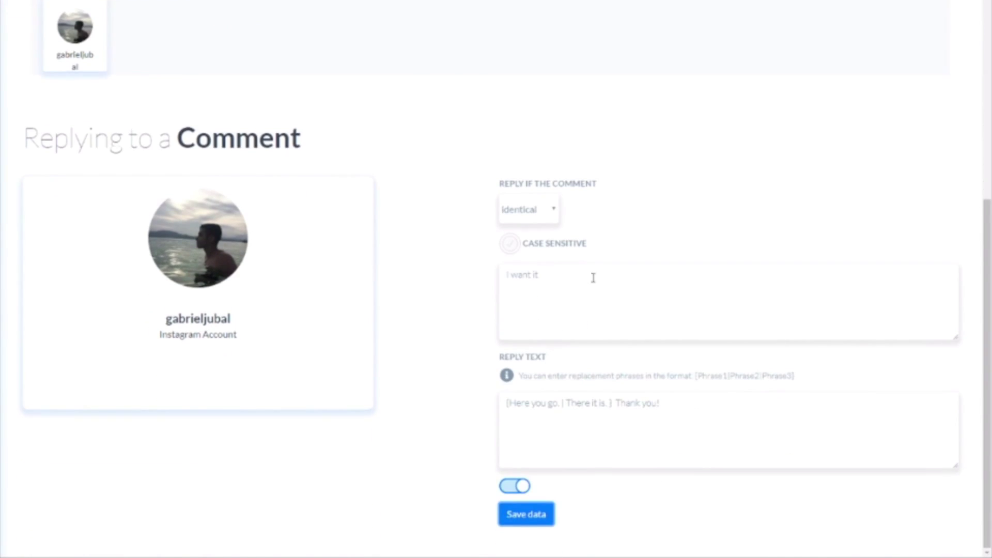
{"action": "left_click_drag", "start_coordinate": [591, 276], "coordinate": [482, 271]}
{"action": "left_click_drag", "start_coordinate": [559, 274], "coordinate": [472, 284]}
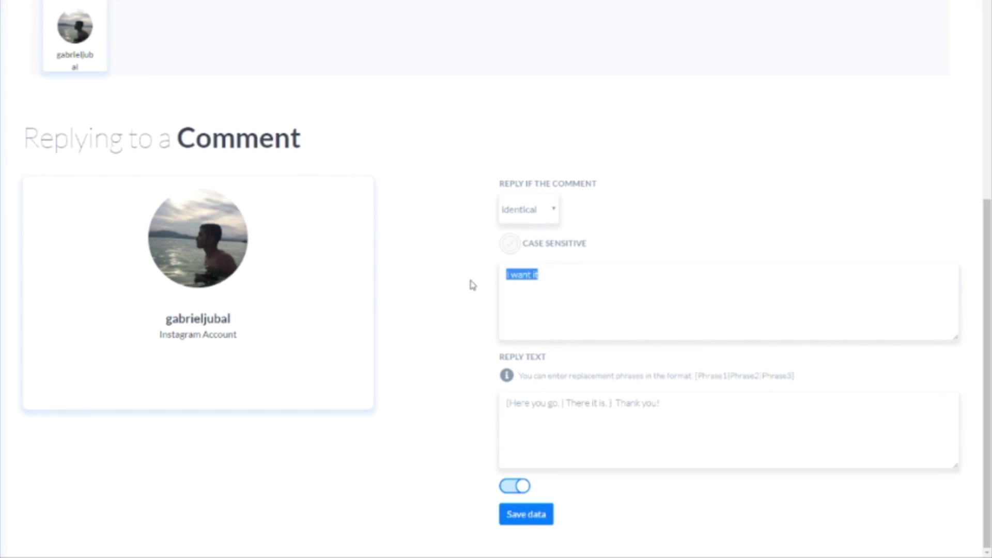
{"action": "left_click_drag", "start_coordinate": [661, 403], "coordinate": [496, 412]}
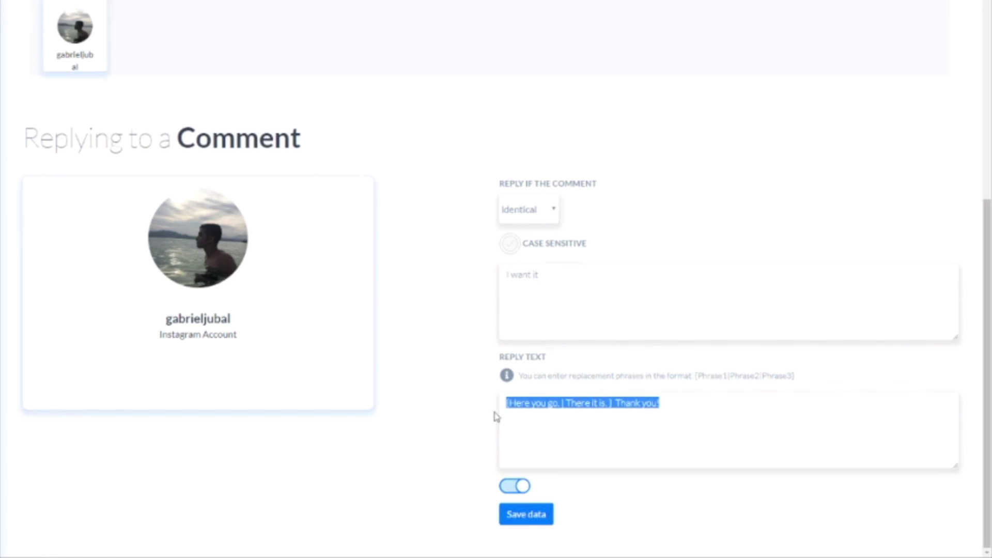
{"action": "left_click", "coordinate": [437, 329]}
{"action": "scroll", "coordinate": [438, 328], "scroll_direction": "up", "scroll_amount": 6}
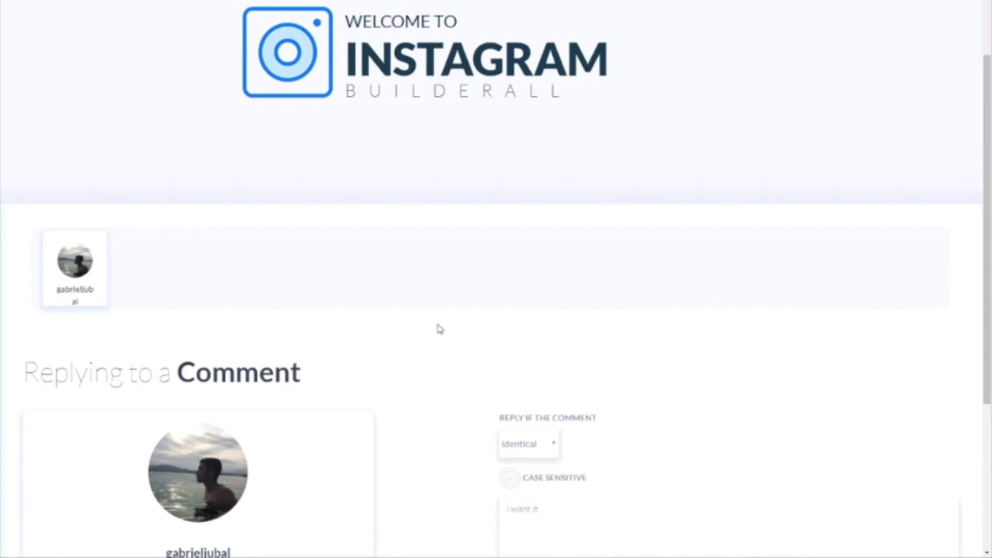